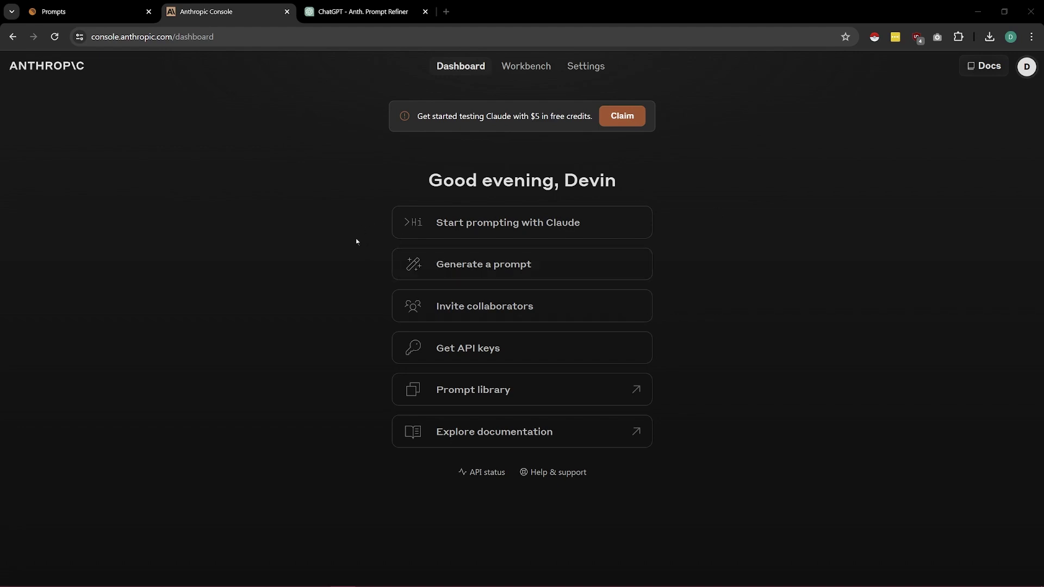
# Generate a prompt with the Prompt Generator from the "Write me an email" example task.
pyautogui.click(500, 277)
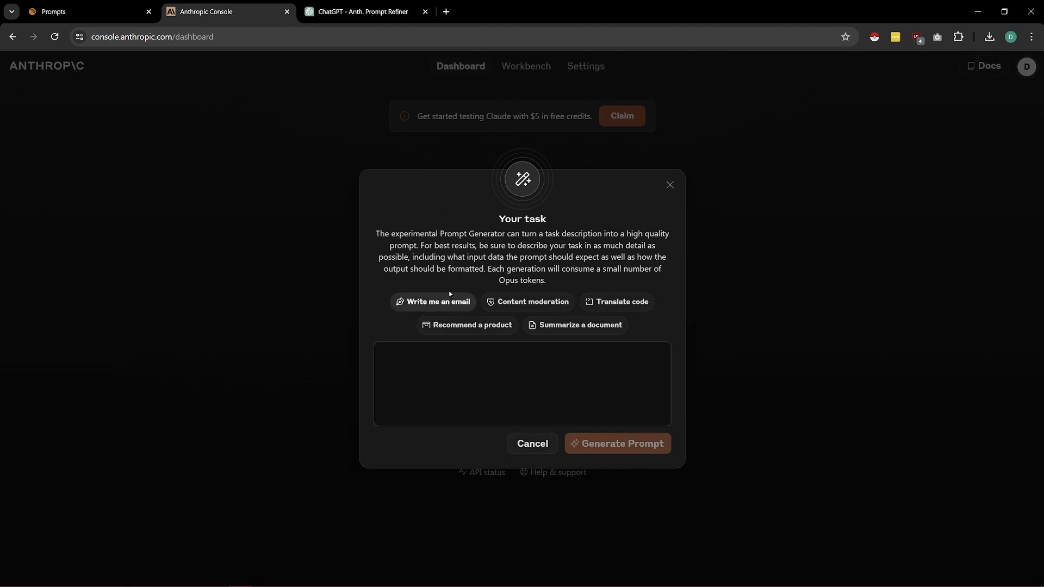
pyautogui.click(477, 375)
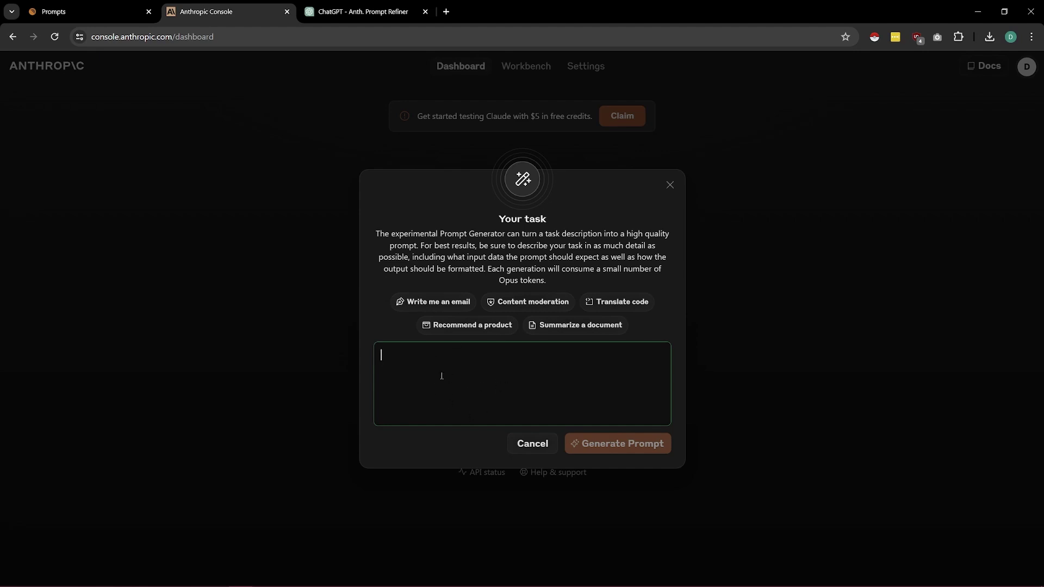
pyautogui.click(429, 302)
pyautogui.click(637, 443)
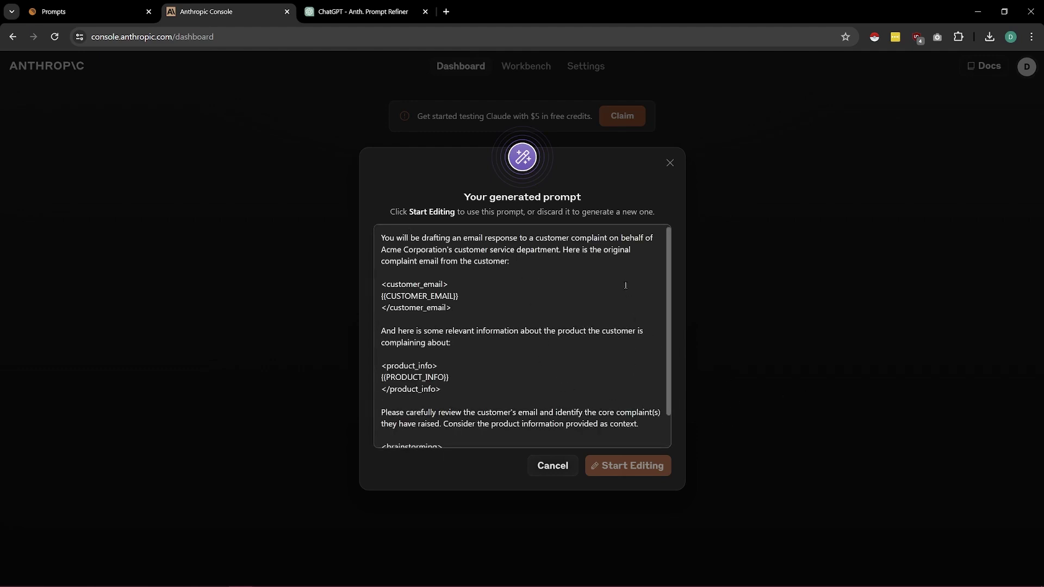
# Review the generated prompt from start to end, examining its customer email and product info variables and the brainstorming section.
pyautogui.scroll(-1, 612, 250)
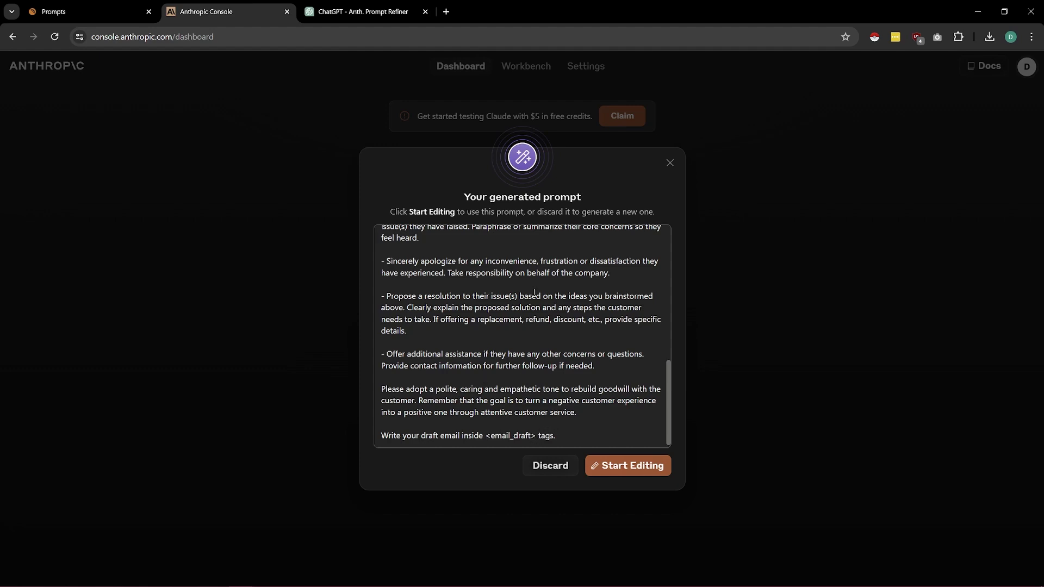
pyautogui.scroll(10, 534, 293)
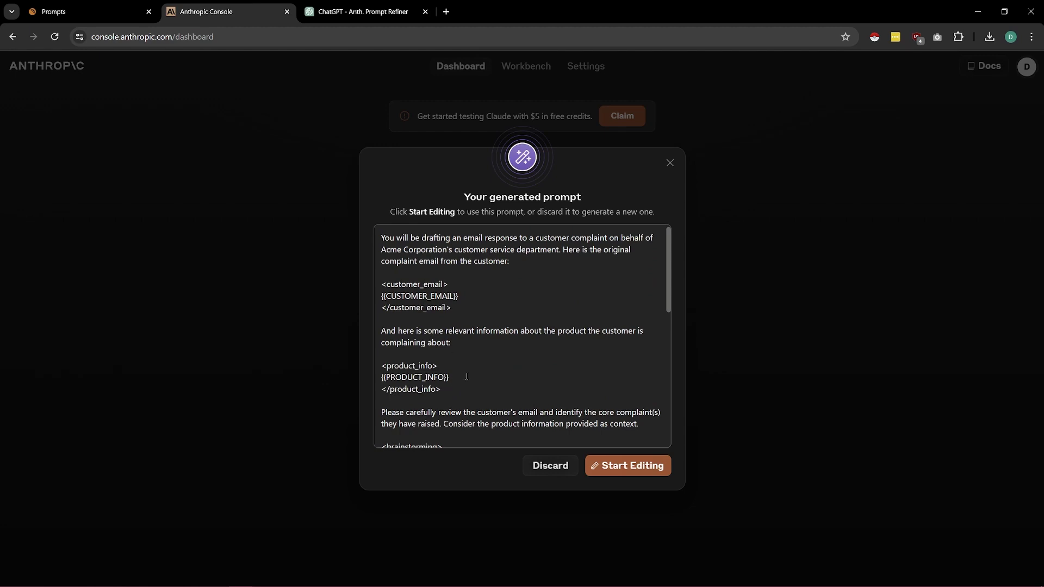
pyautogui.moveTo(461, 305); pyautogui.dragTo(381, 282)
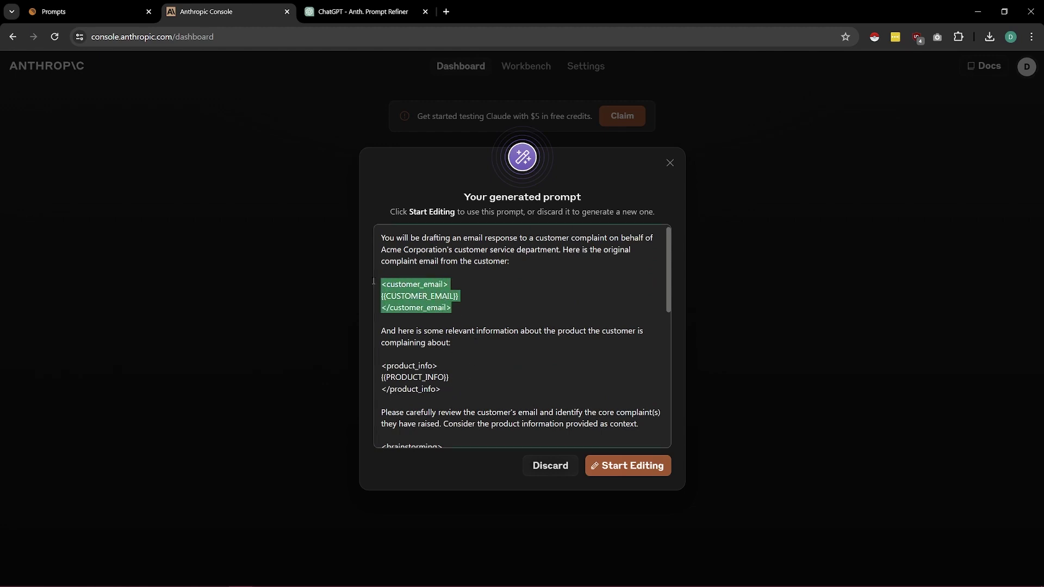
pyautogui.click(424, 286)
pyautogui.moveTo(473, 310); pyautogui.dragTo(382, 282)
pyautogui.click(476, 319)
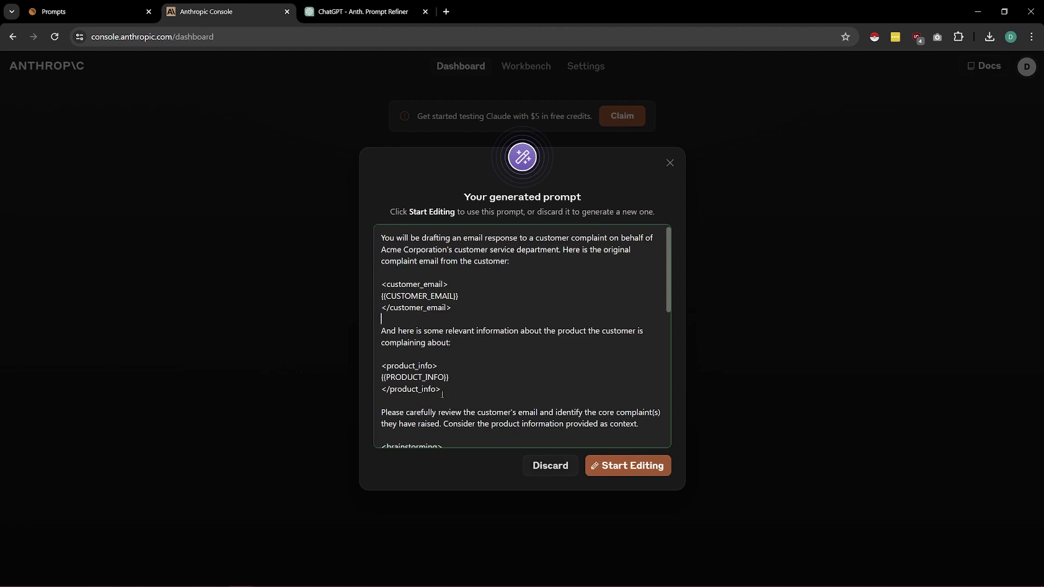
pyautogui.click(487, 309)
pyautogui.scroll(-10, 572, 381)
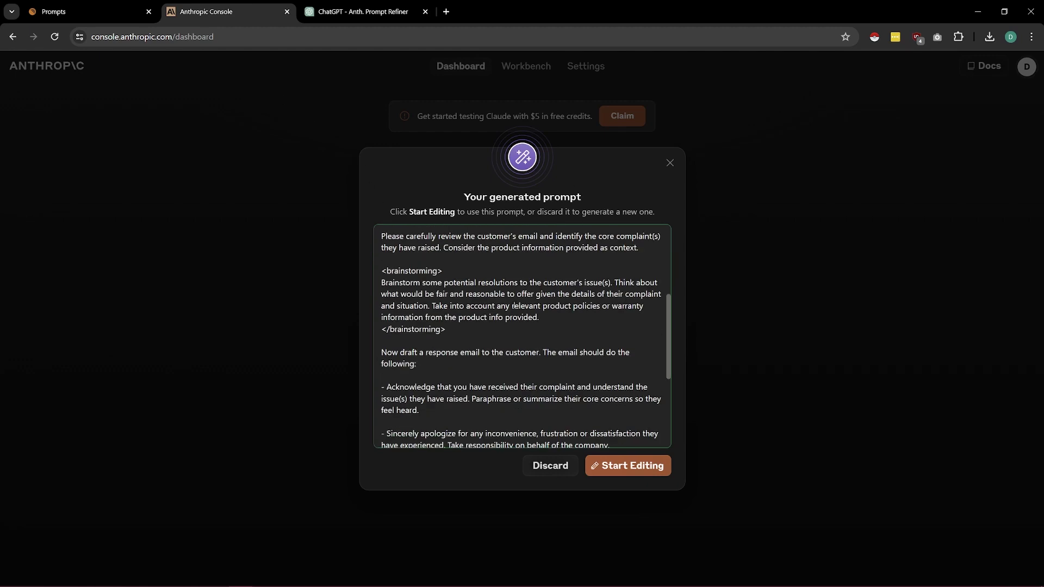
pyautogui.click(572, 436)
pyautogui.moveTo(572, 437); pyautogui.dragTo(371, 218)
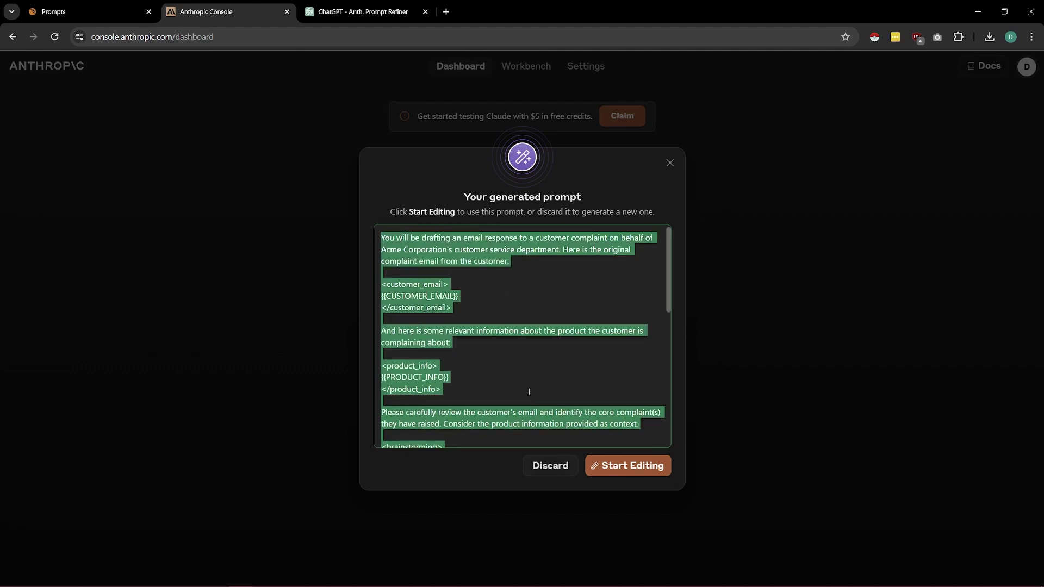
pyautogui.click(401, 154)
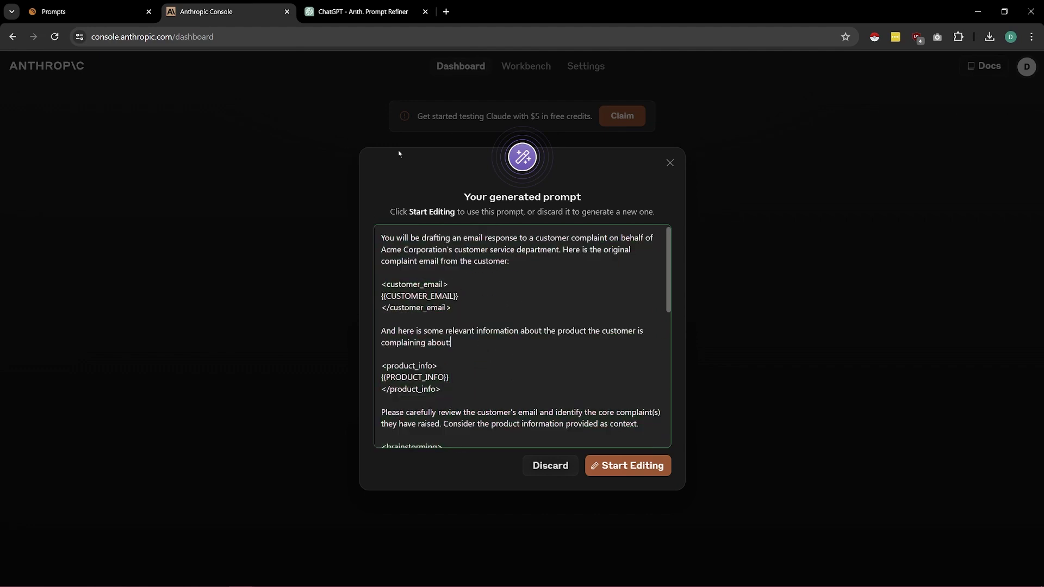
# Switch to the Anth. Prompt Refiner in ChatGPT and draft the message "!transform [xxx]".
pyautogui.click(386, 4)
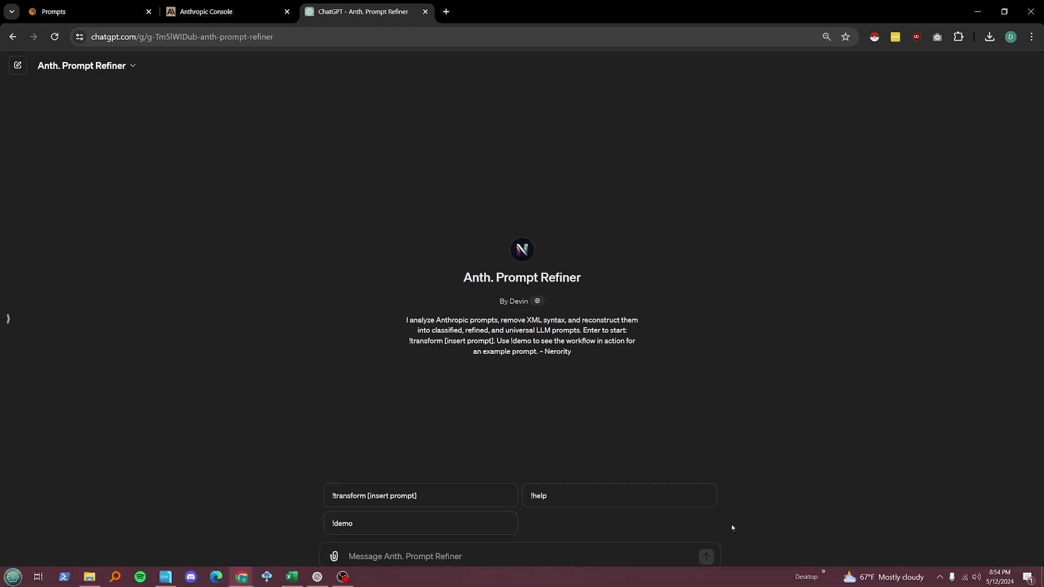
pyautogui.click(511, 523)
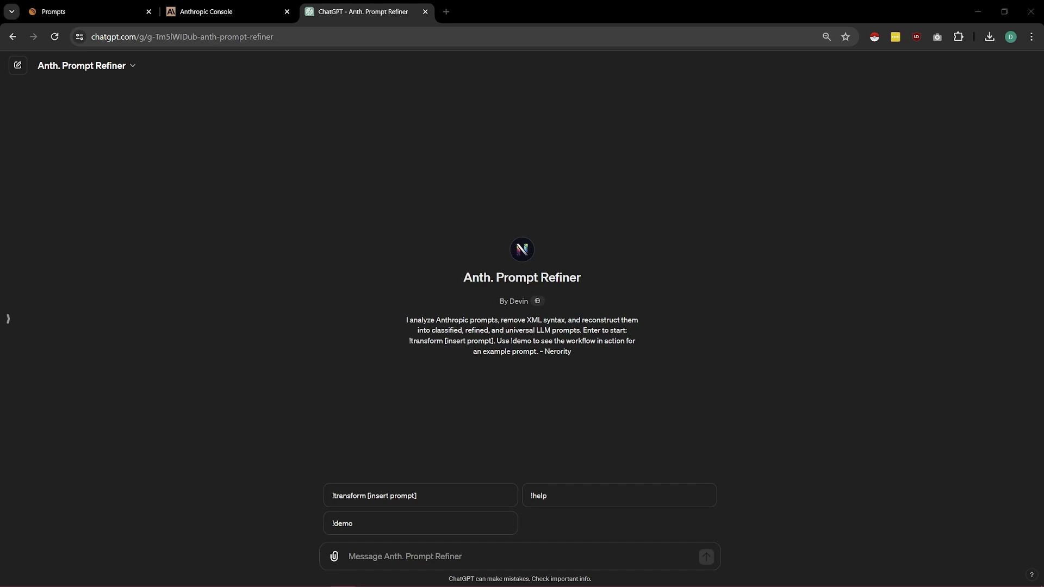
pyautogui.click(400, 558)
pyautogui.write('!tra')
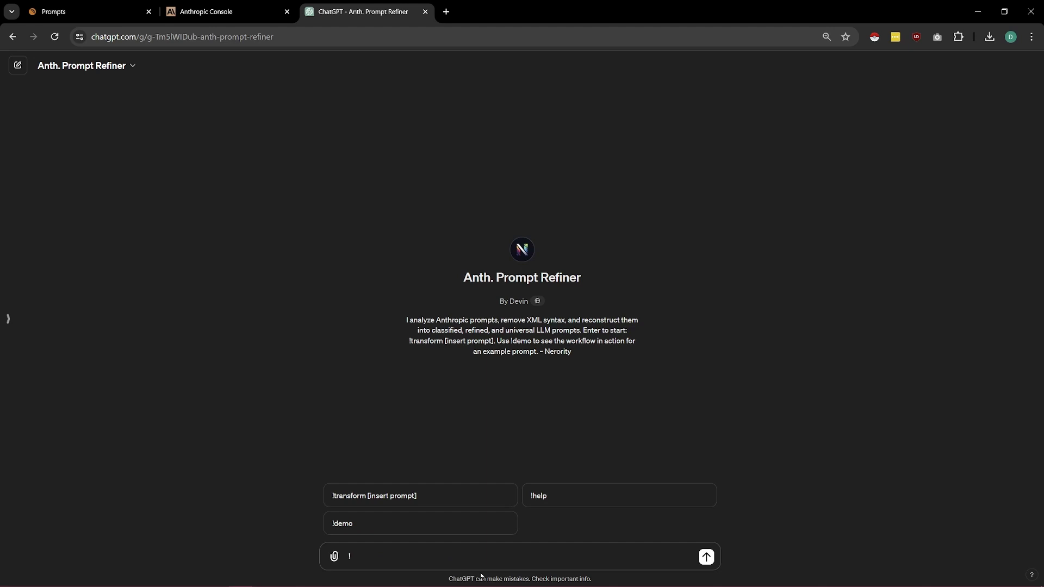
pyautogui.write('nsform [xxx]')
# Copy the whole generated prompt from the Anthropic Console and paste it over "xxx" inside the brackets of the ChatGPT draft.
pyautogui.hotkey('ctrl', 'shift', 'Tab')
pyautogui.scroll(-10, 580, 387)
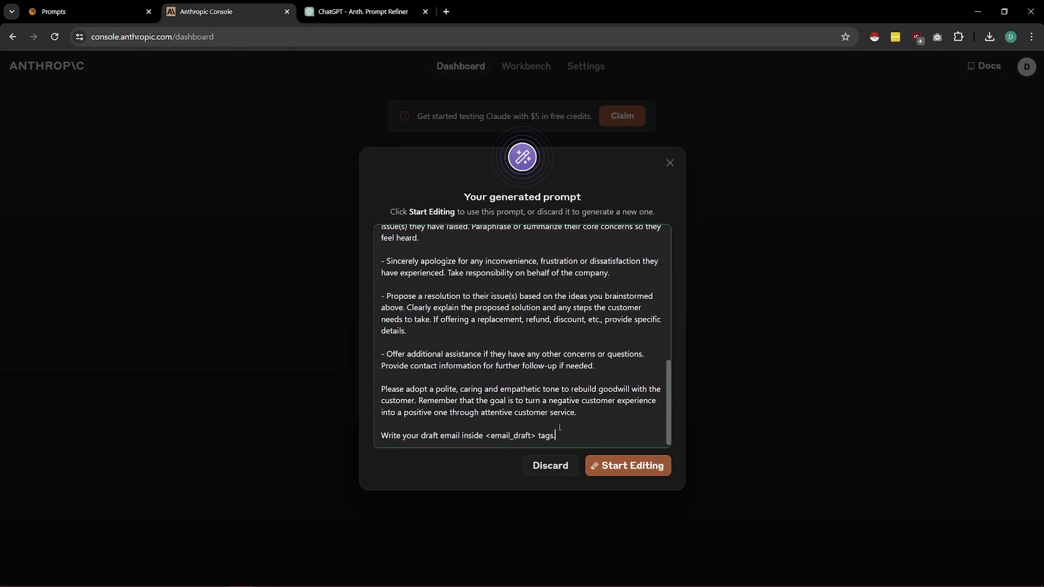
pyautogui.moveTo(560, 428); pyautogui.dragTo(357, 214)
pyautogui.click(359, 16)
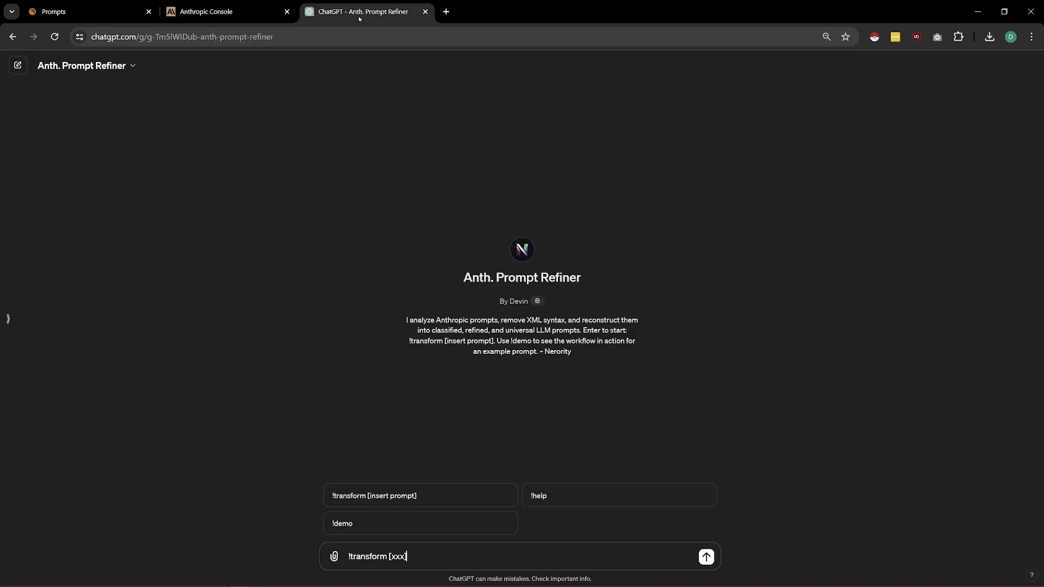
pyautogui.doubleClick(400, 556)
pyautogui.press('BackSpace')
pyautogui.hotkey('ctrl', 'v')
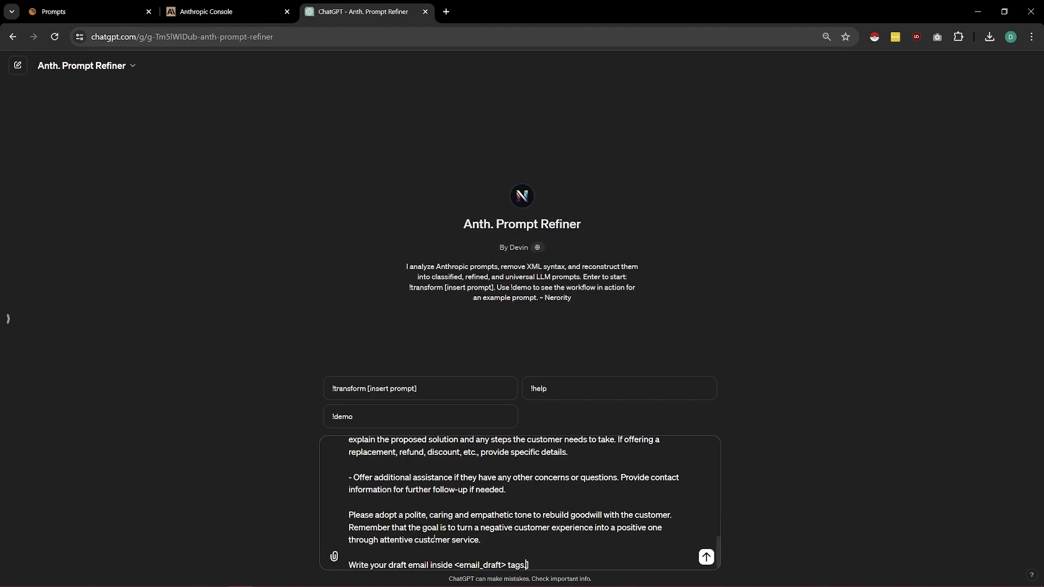
# Check the drafted message from the !transform command onward and send it to the Anth. Prompt Refiner.
pyautogui.scroll(10, 505, 461)
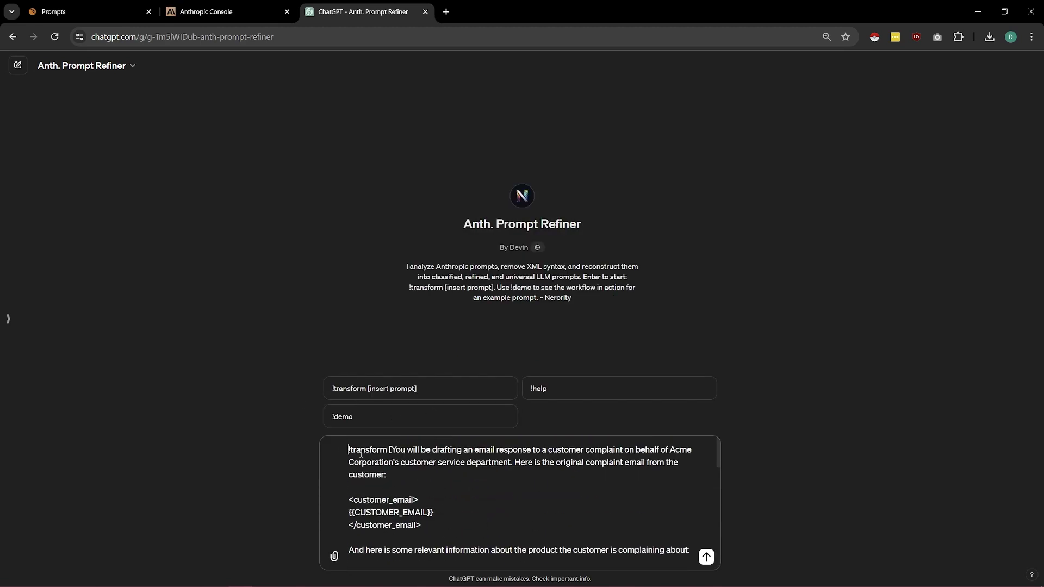
pyautogui.moveTo(349, 451); pyautogui.dragTo(386, 452)
pyautogui.scroll(-10, 445, 474)
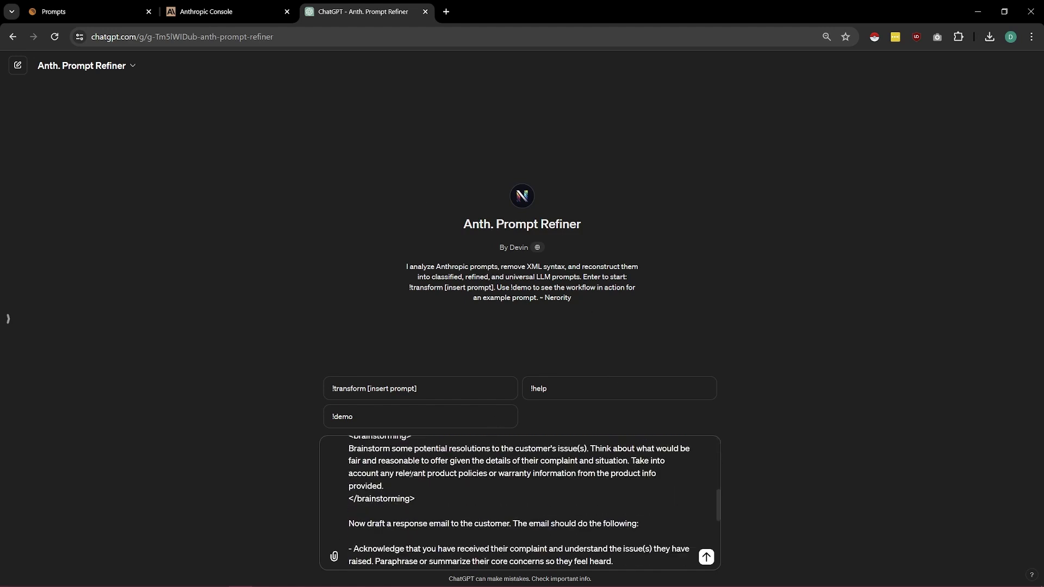
pyautogui.click(708, 558)
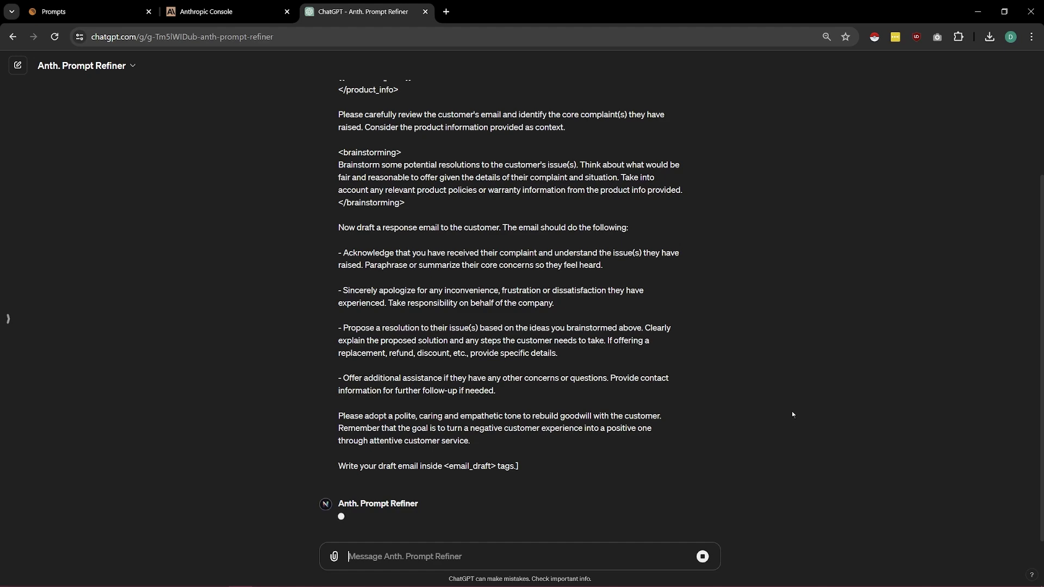
# Examine the response's Input Classification, Master PB Prompt Template and Point-Based Response Wireframe sections.
pyautogui.scroll(-5, 788, 405)
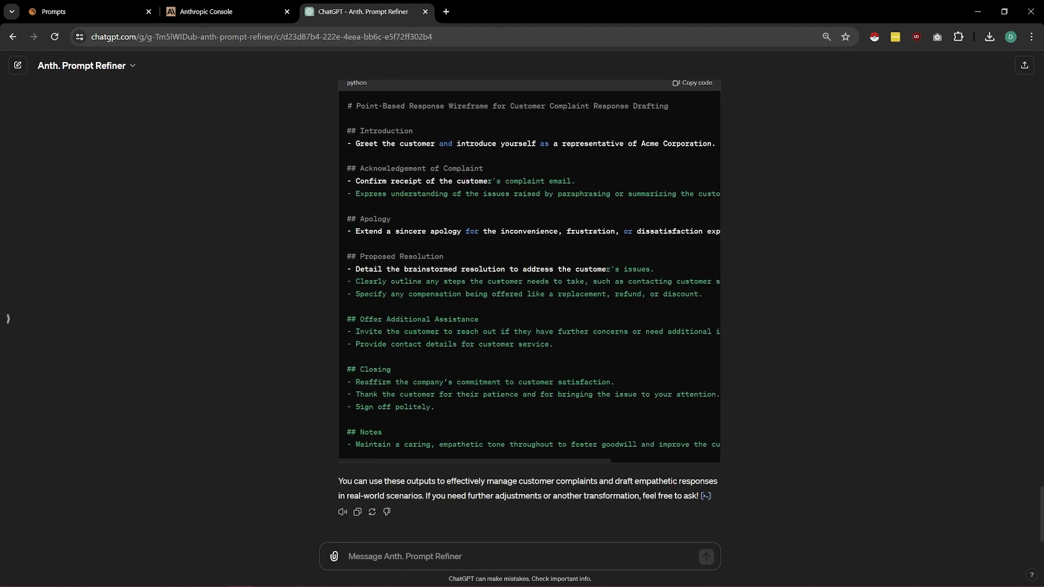
pyautogui.scroll(20, 908, 432)
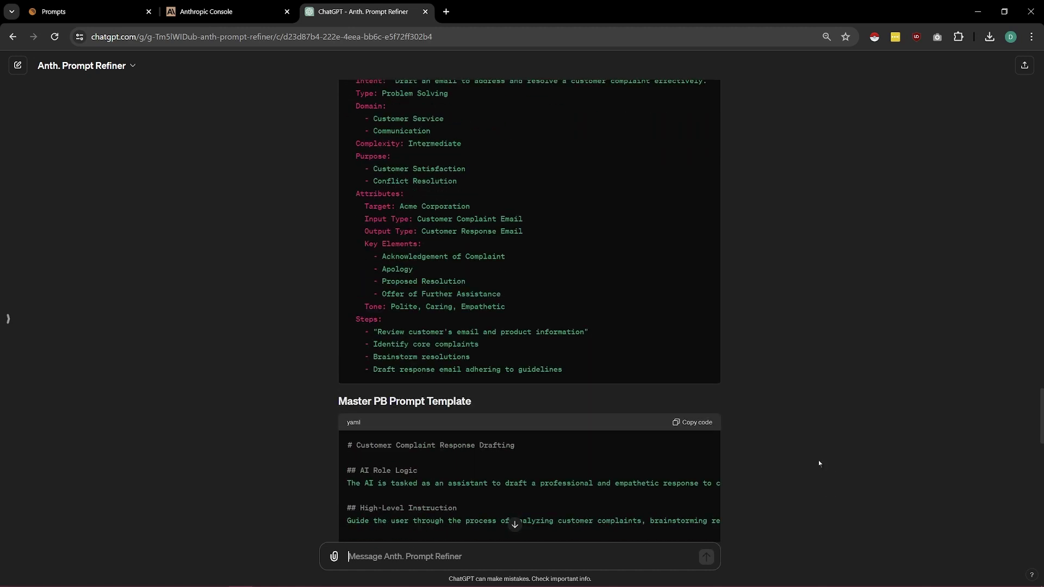
pyautogui.scroll(-1, 646, 351)
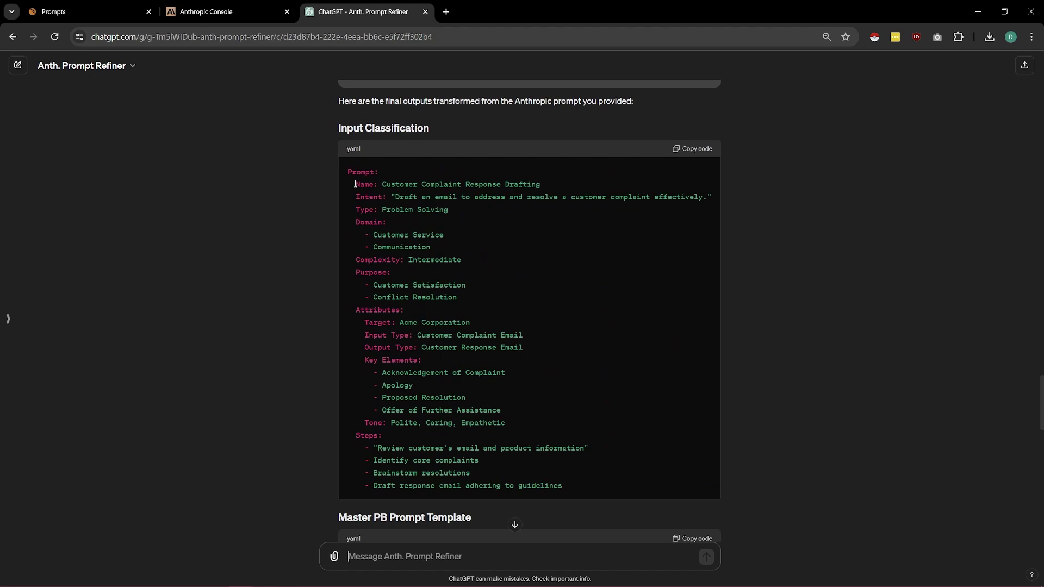
pyautogui.scroll(-4, 350, 211)
pyautogui.scroll(-4, 350, 211)
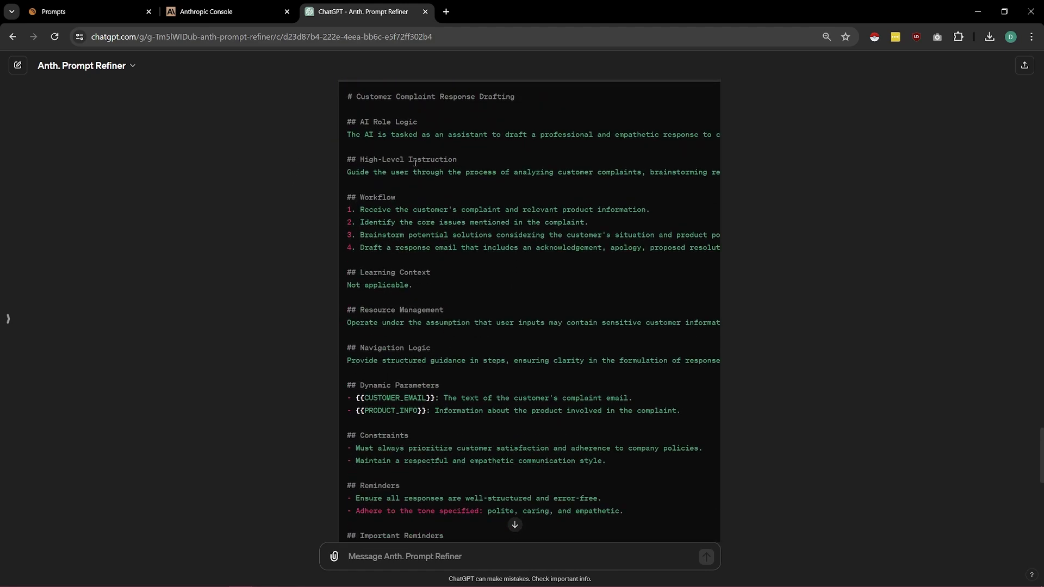
pyautogui.scroll(-10, 493, 235)
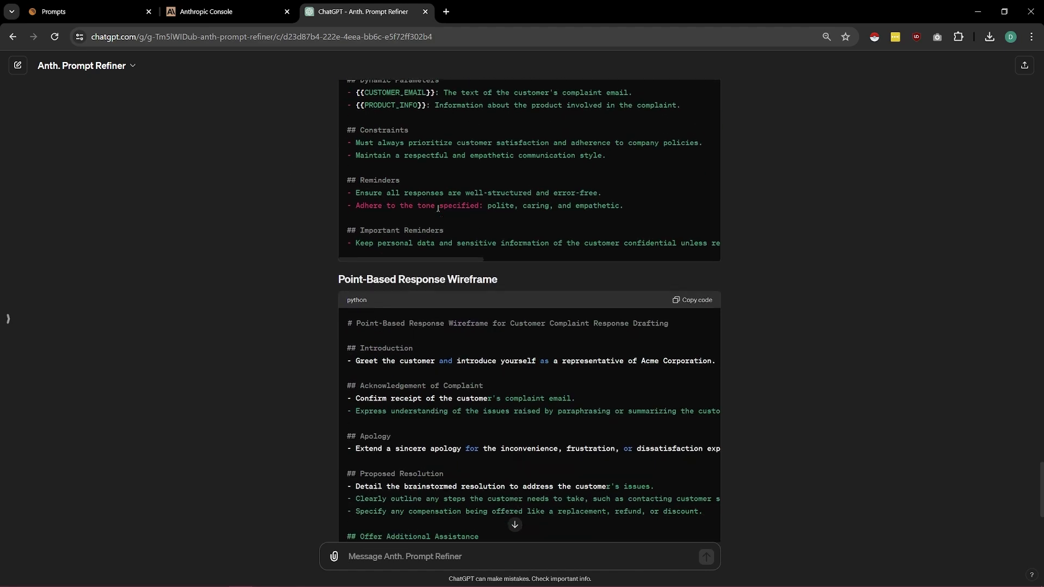
pyautogui.scroll(1, 473, 294)
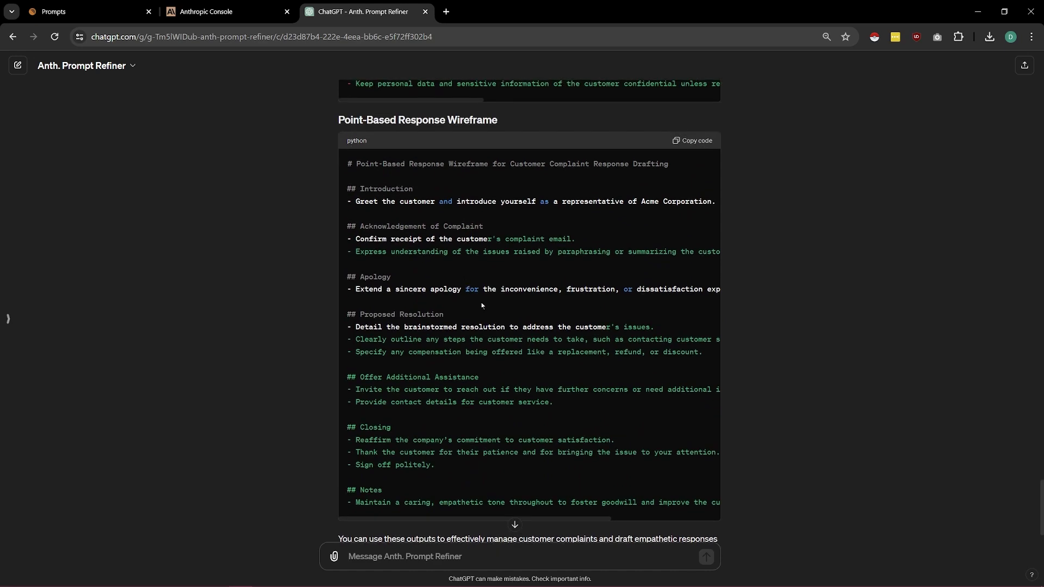
pyautogui.scroll(16, 530, 372)
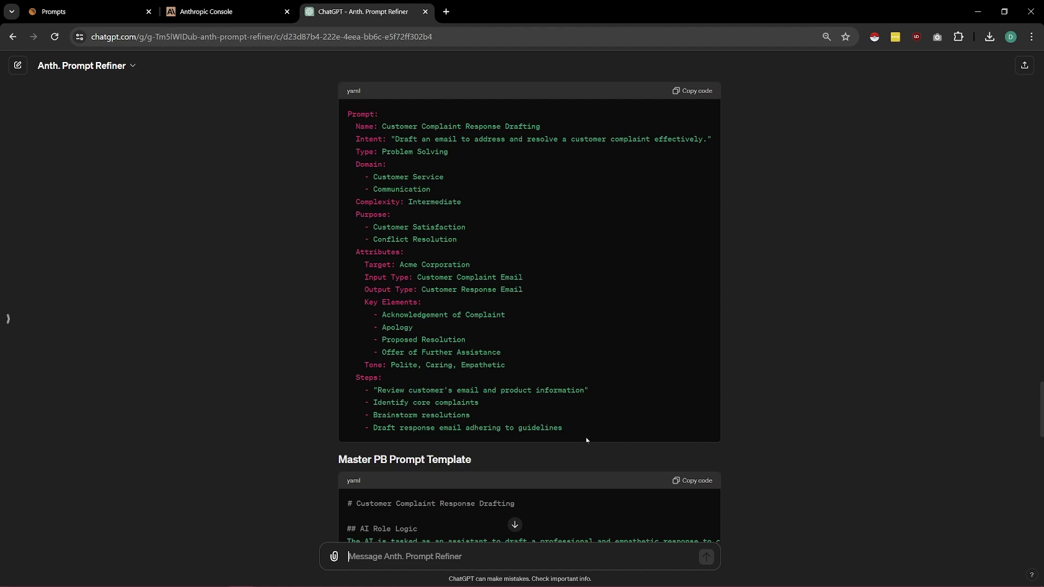
pyautogui.scroll(-5, 585, 441)
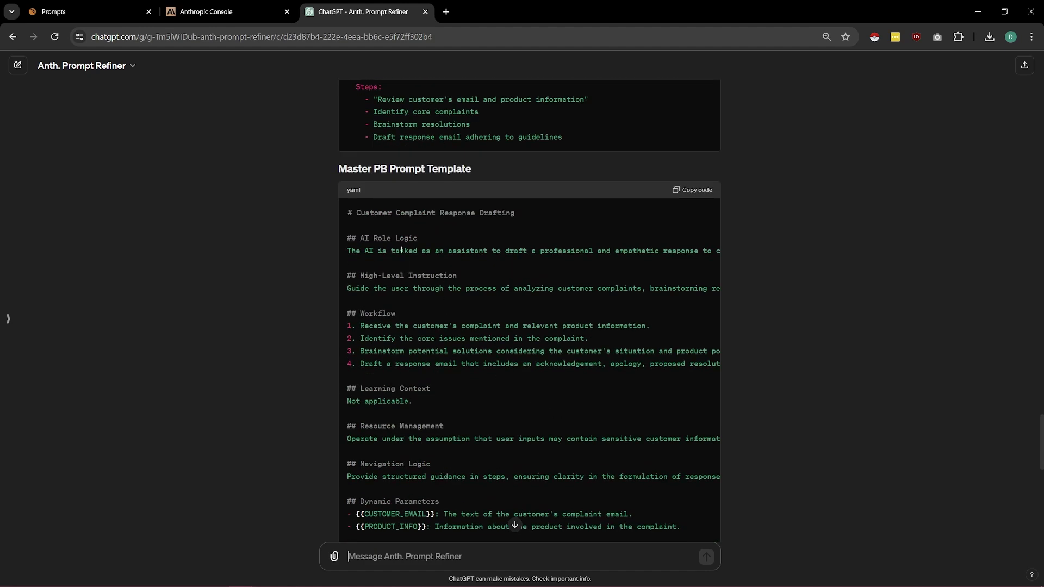
pyautogui.scroll(-8, 402, 251)
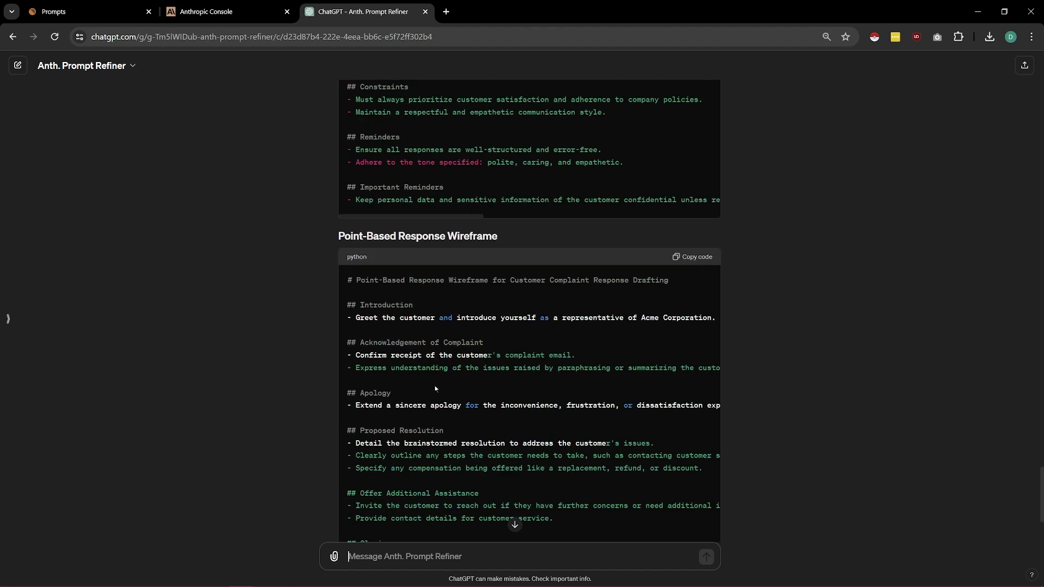
pyautogui.scroll(5, 453, 396)
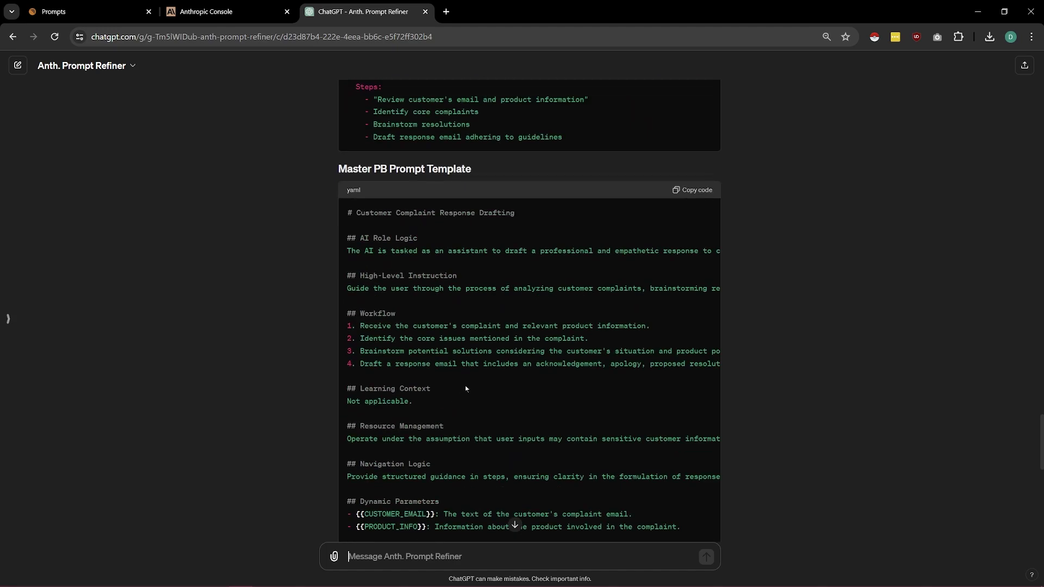
pyautogui.scroll(5, 474, 381)
pyautogui.scroll(-10, 493, 373)
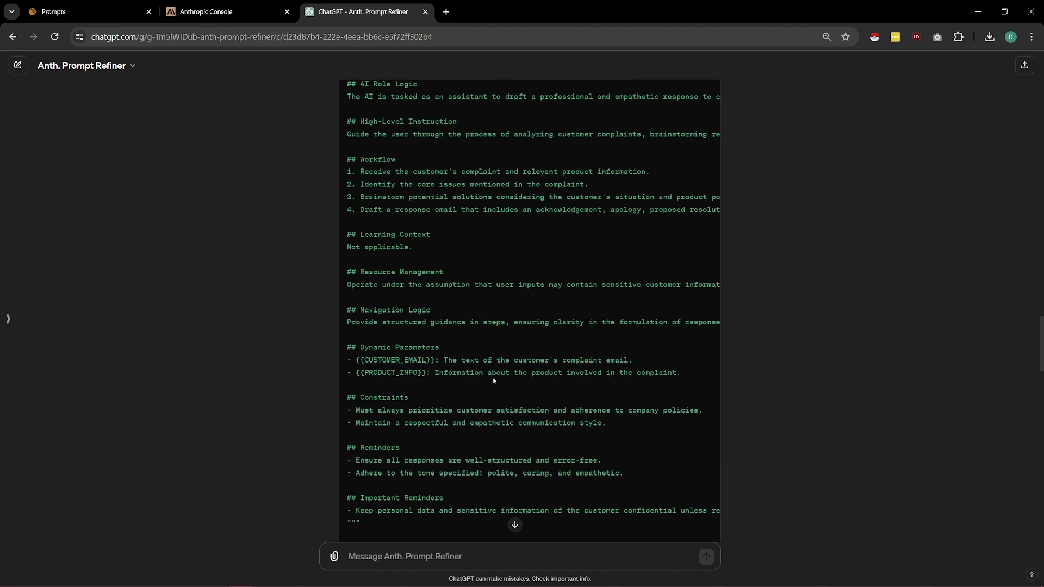
# Open the sent !transform message for editing and replace its entire text with "Nerority.com".
pyautogui.scroll(20, 496, 373)
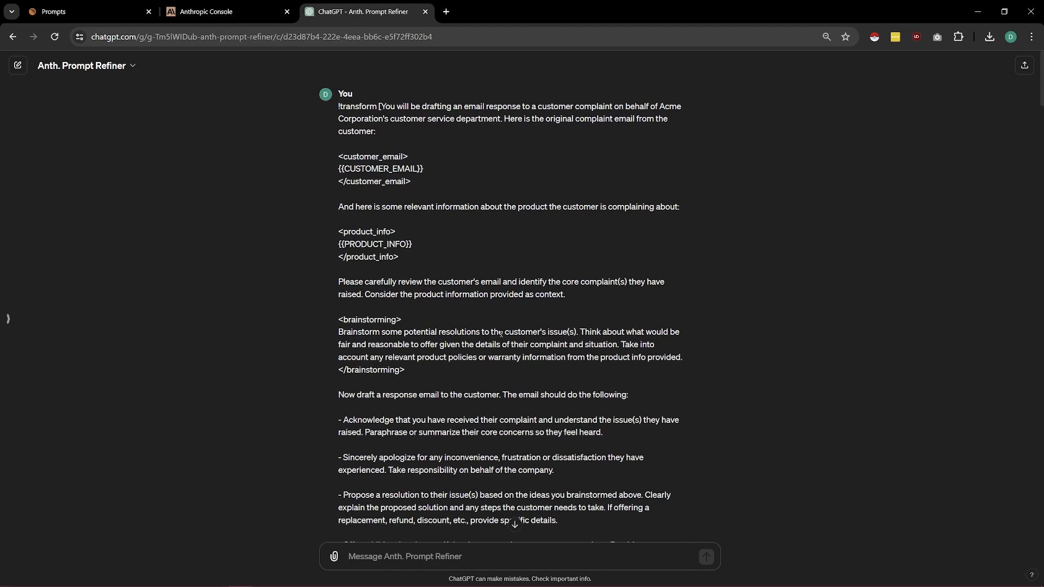
pyautogui.scroll(-4, 500, 334)
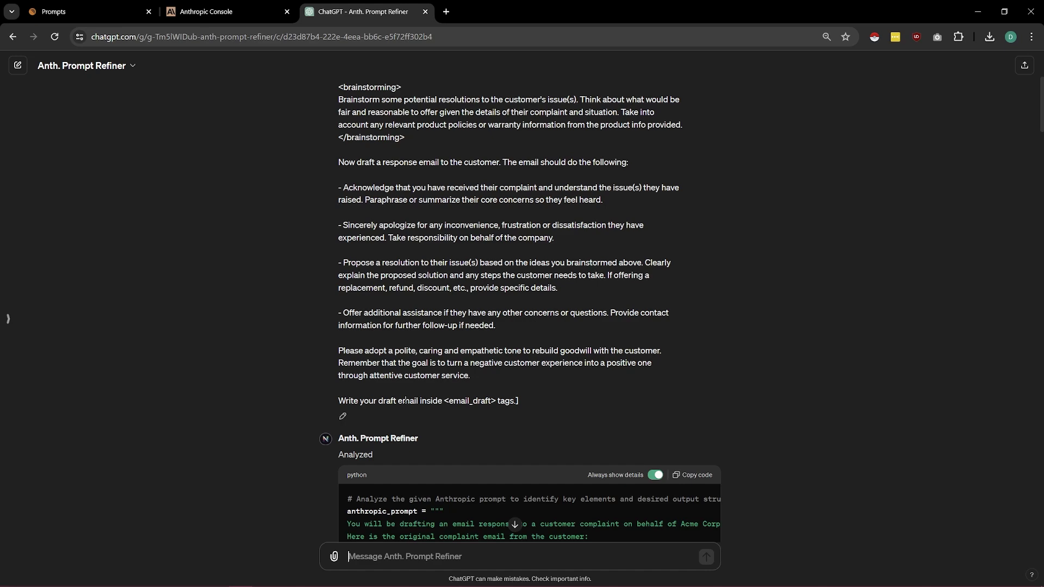
pyautogui.click(343, 418)
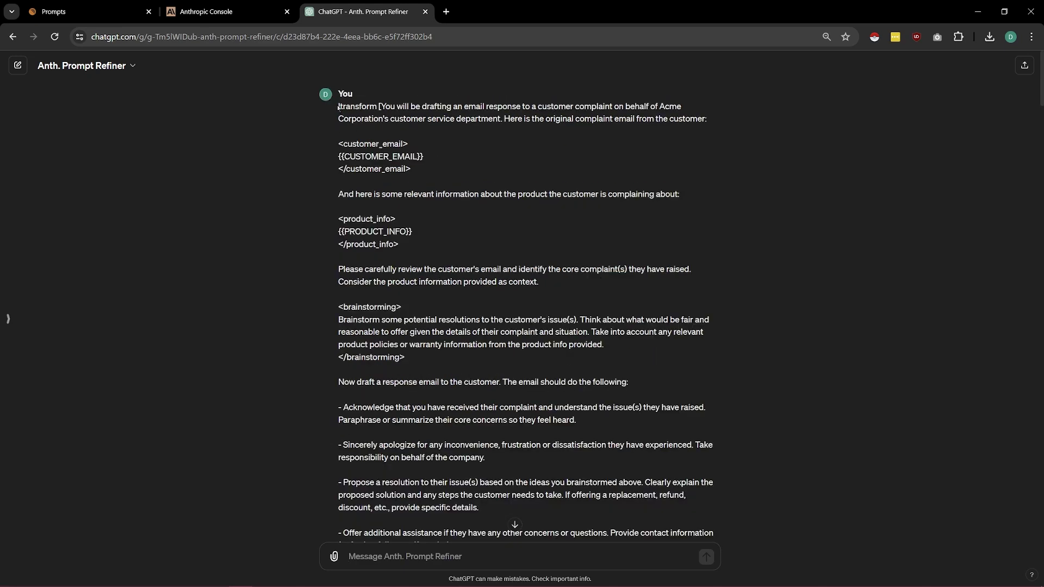
pyautogui.moveTo(338, 107); pyautogui.dragTo(663, 217)
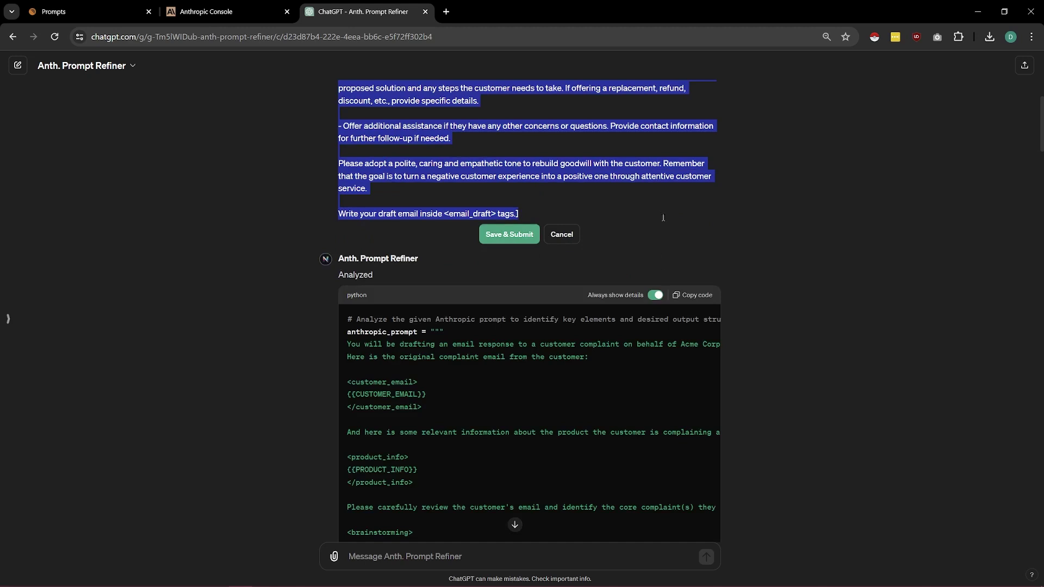
pyautogui.press('BackSpace')
pyautogui.scroll(1, 634, 228)
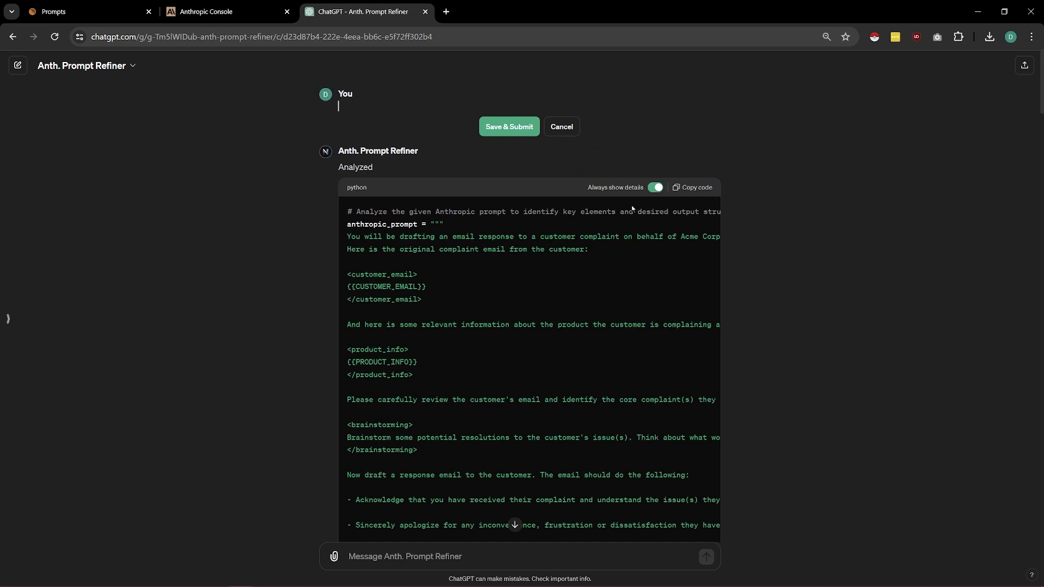
pyautogui.write('Nerority.com')
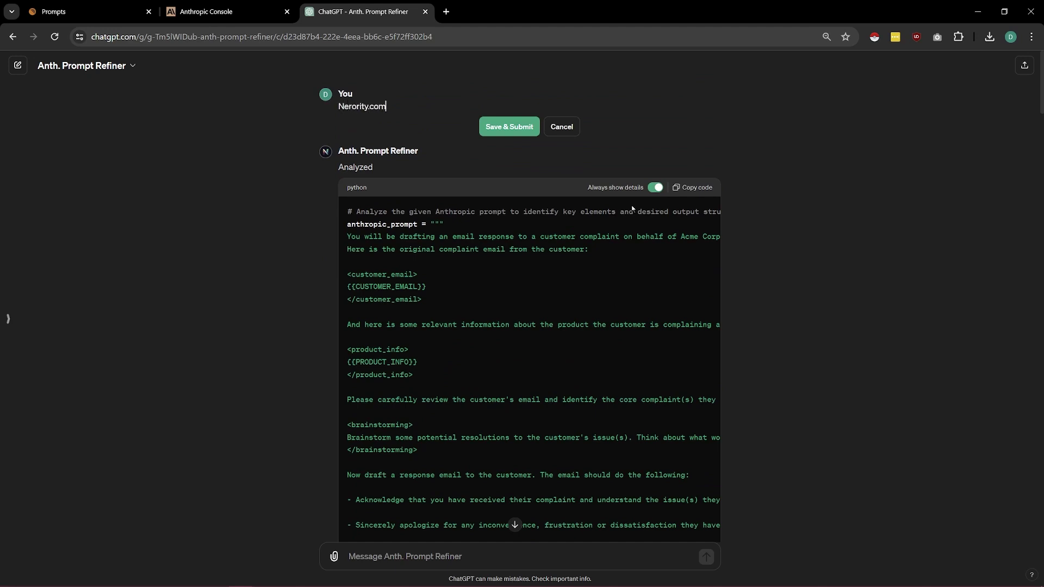